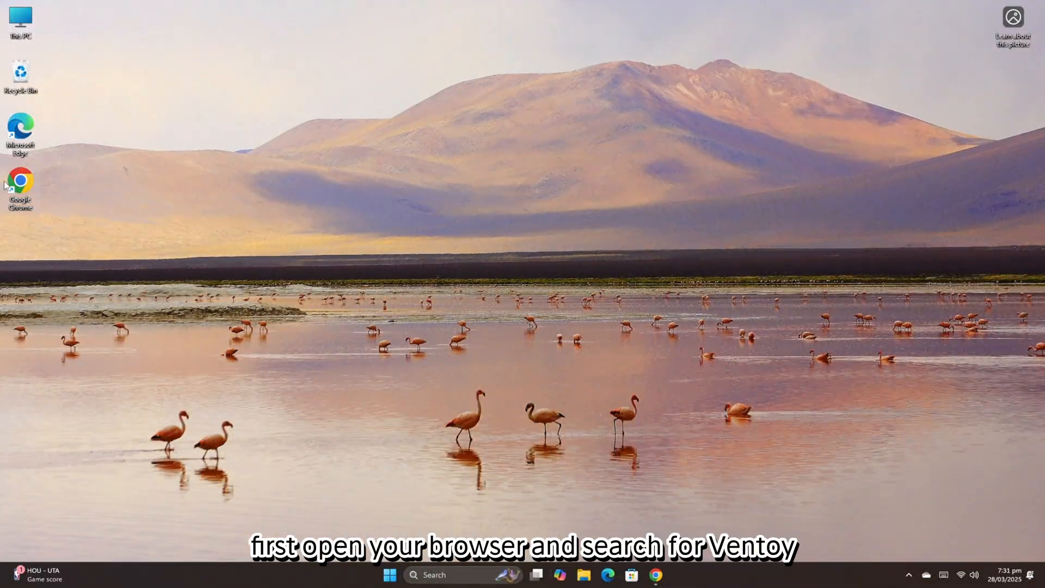
Search the web for 'ventoy' and reach the official ventoy.net site.
double_click(6, 185)
click(439, 212)
text(v)
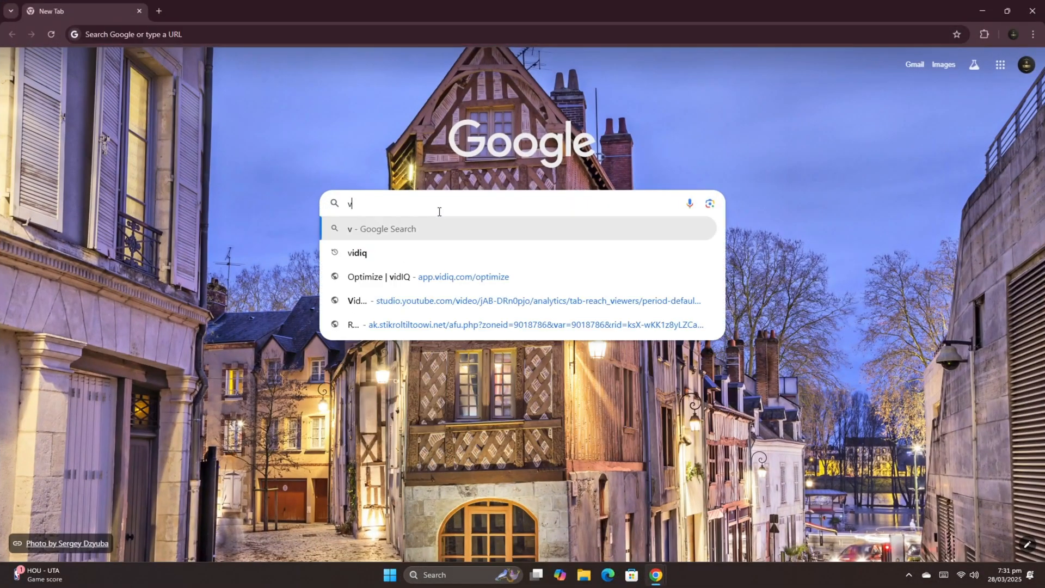
text(ento)
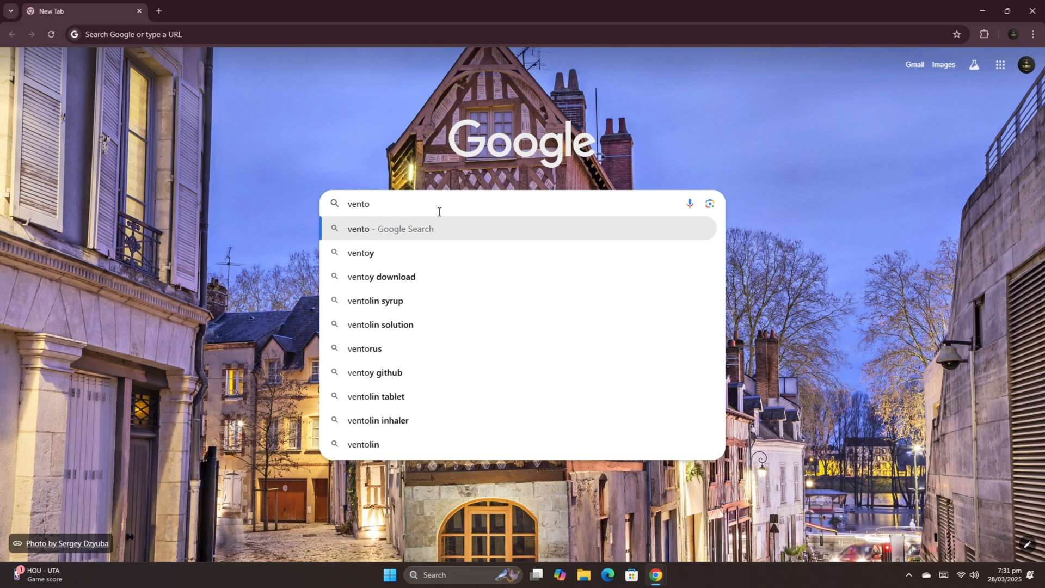
text(y)
key(Return)
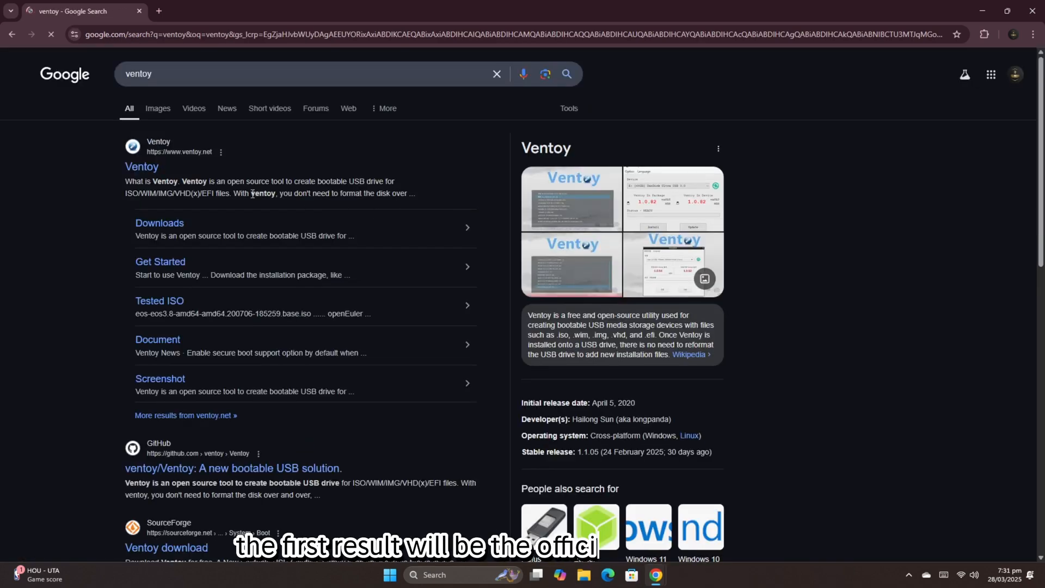
click(135, 169)
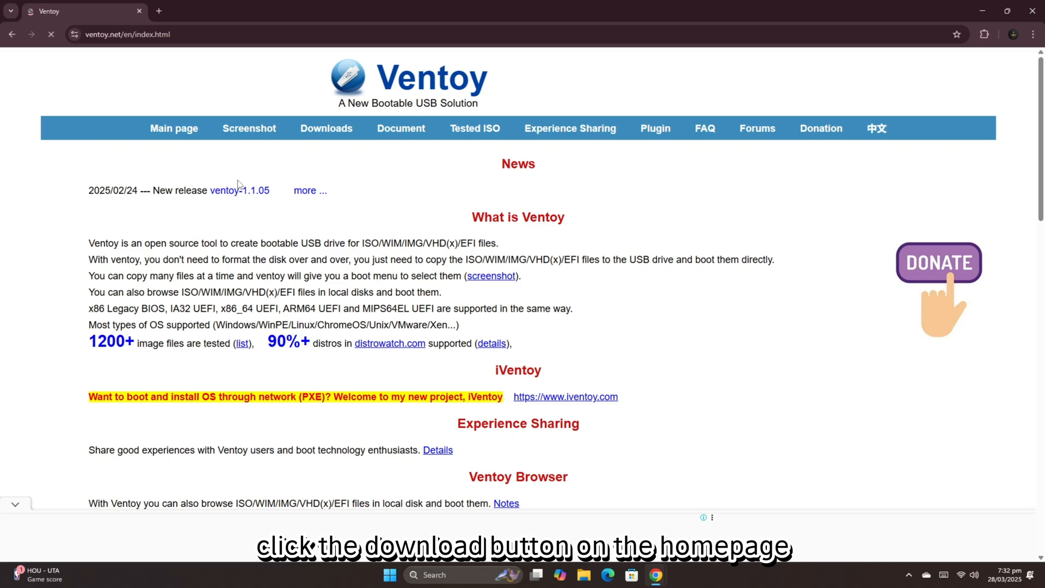
From the Downloads page, choose the ventoy-1.1.05-windows.zip package.
click(320, 136)
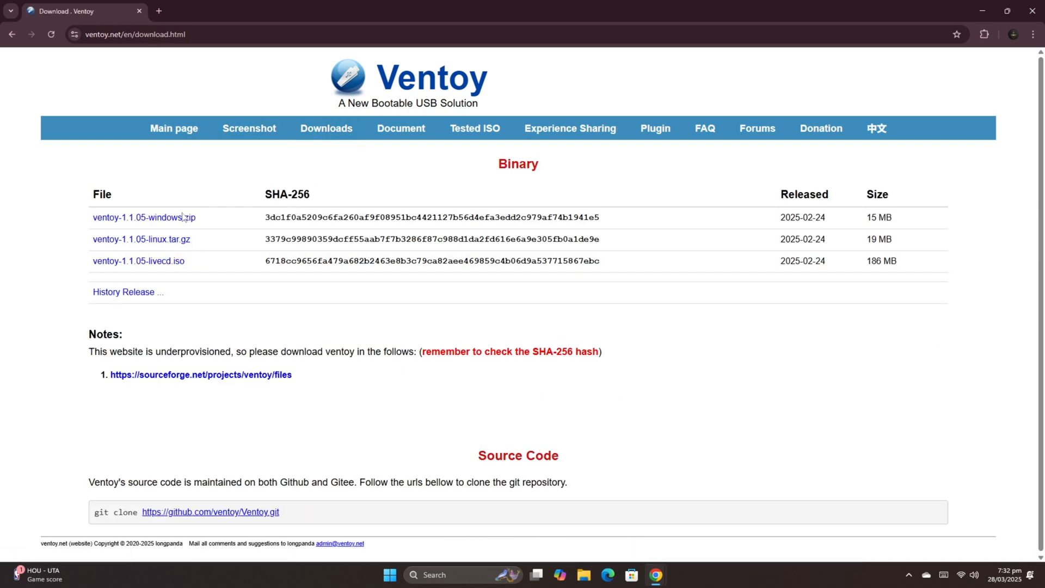
click(165, 220)
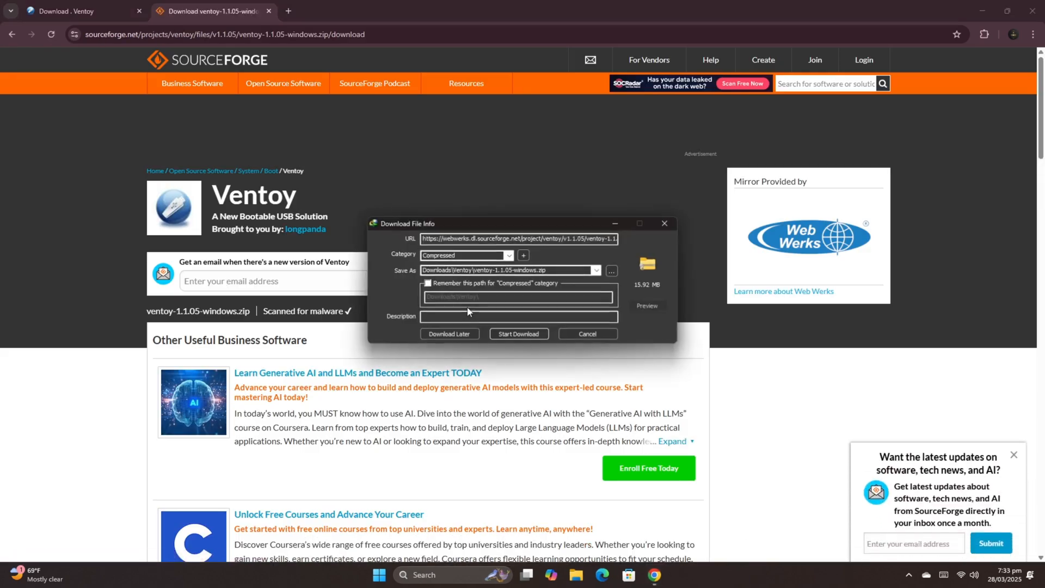
Start the SourceForge download of ventoy-1.1.05-windows.zip into Downloads\Ventoy.
click(518, 334)
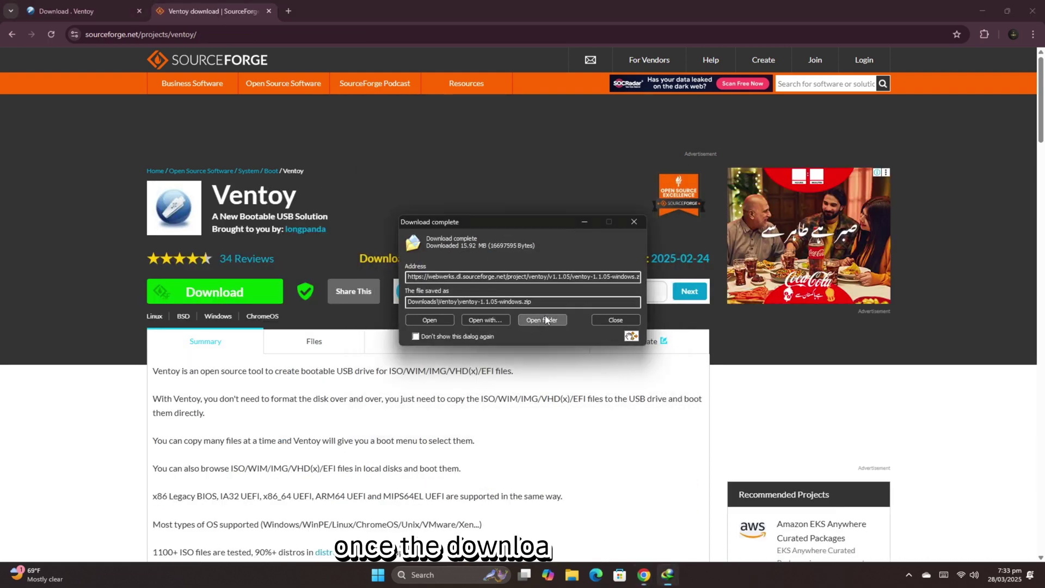
Extract the downloaded Ventoy zip in place with 7-Zip's Extract Here.
click(544, 319)
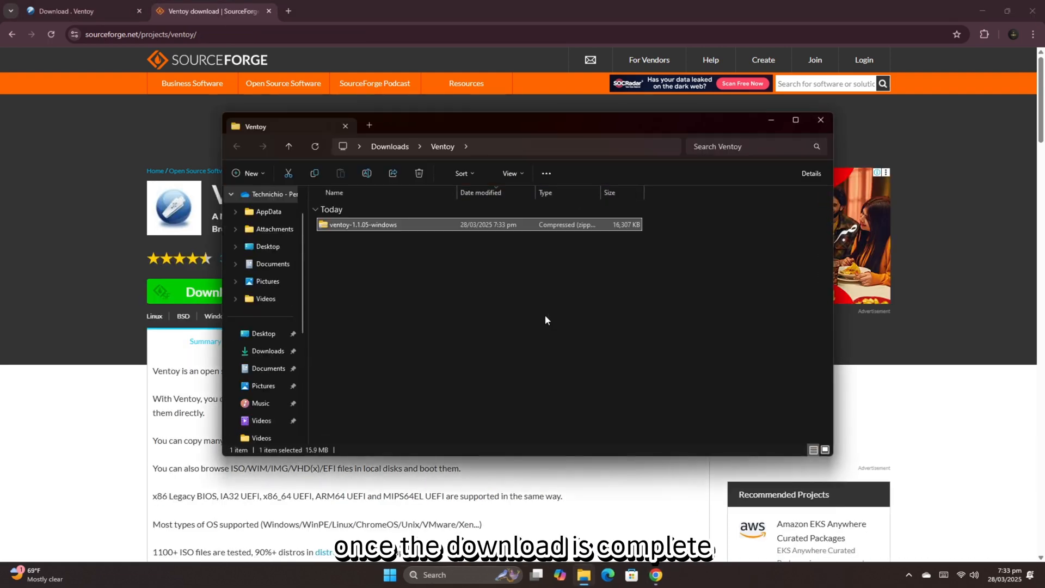
right_click(378, 233)
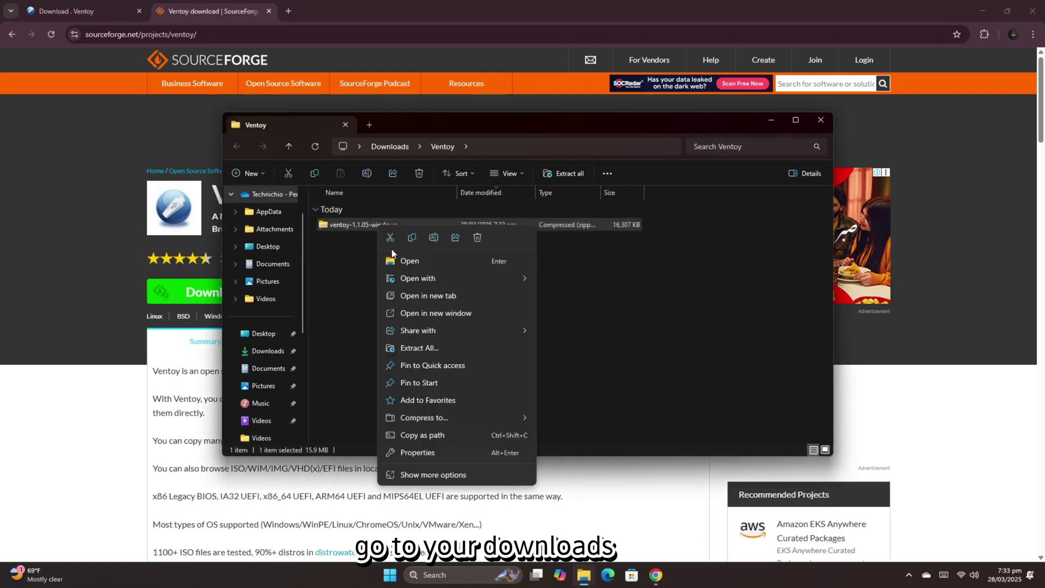
click(454, 467)
mouse_move(450, 313)
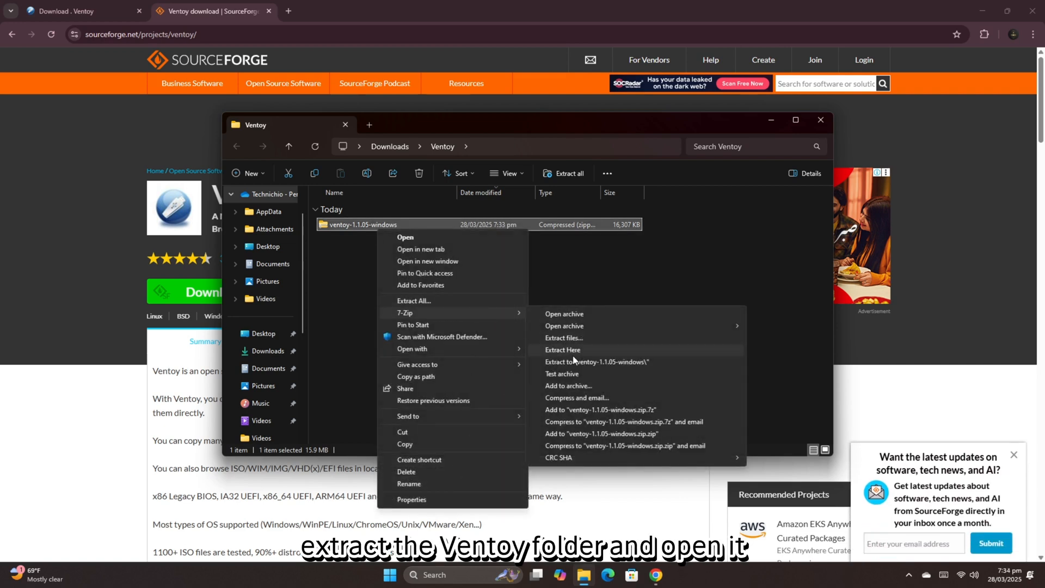
click(577, 360)
Enter the extracted ventoy-1.1.05-windows folder and its ventoy-1.1.05 subfolder.
double_click(365, 240)
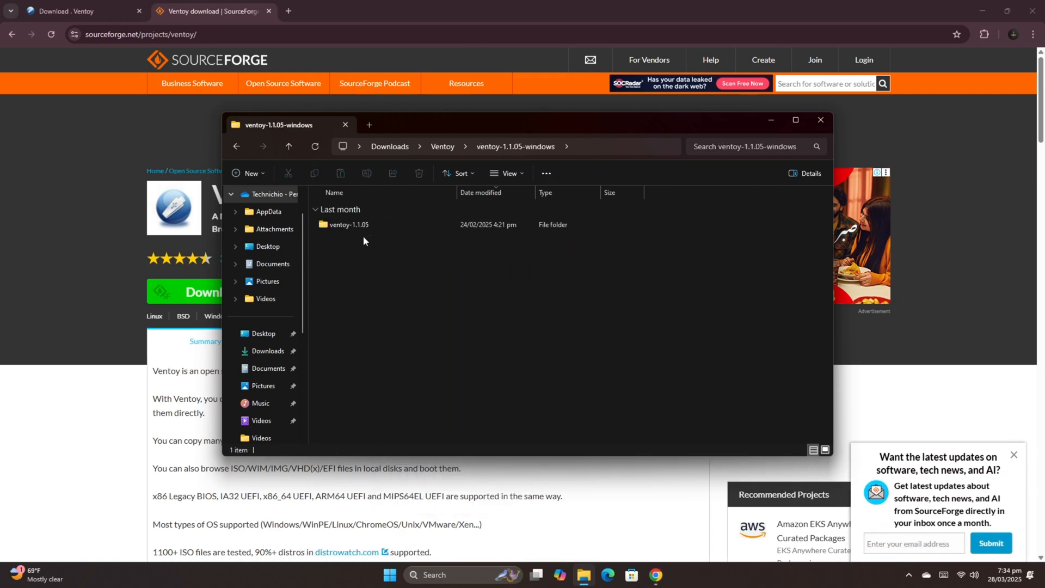
double_click(363, 227)
Launch Ventoy2Disk and refresh devices so the 64GB USB drive is detected.
double_click(366, 239)
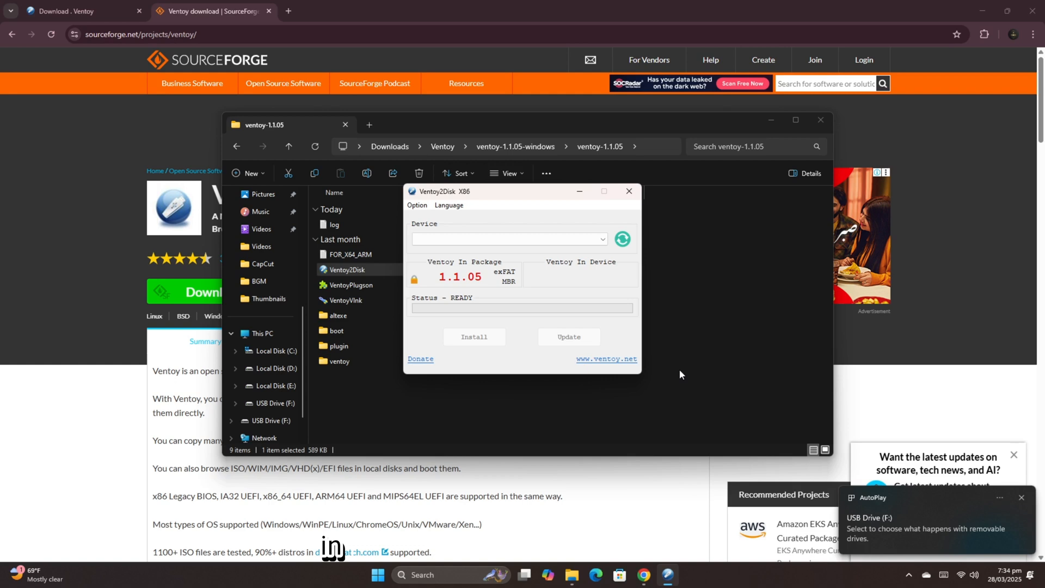
click(621, 241)
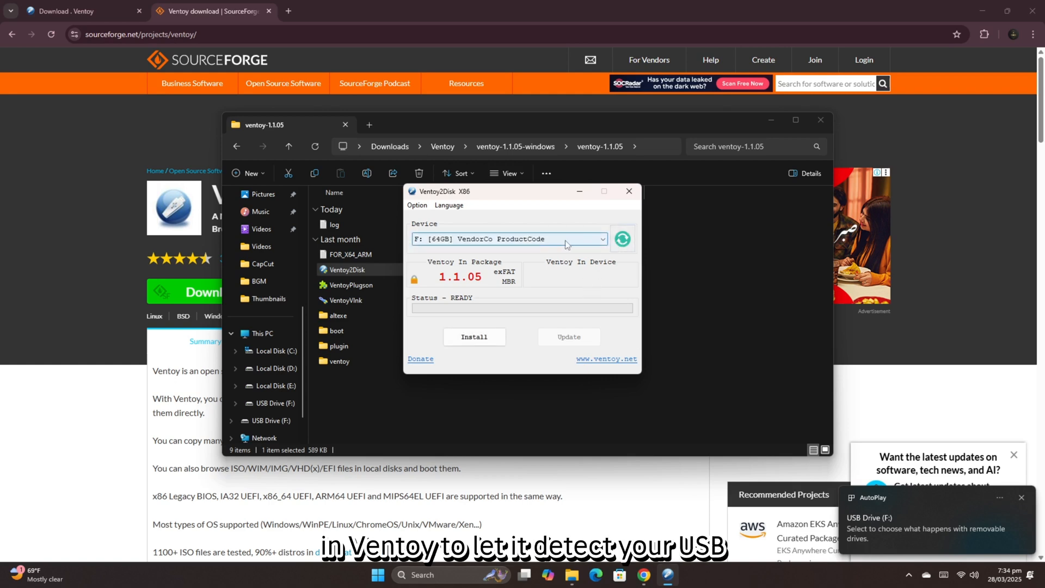
Disable Secure Boot Support and set the partition style to GPT in the Option menu.
click(418, 205)
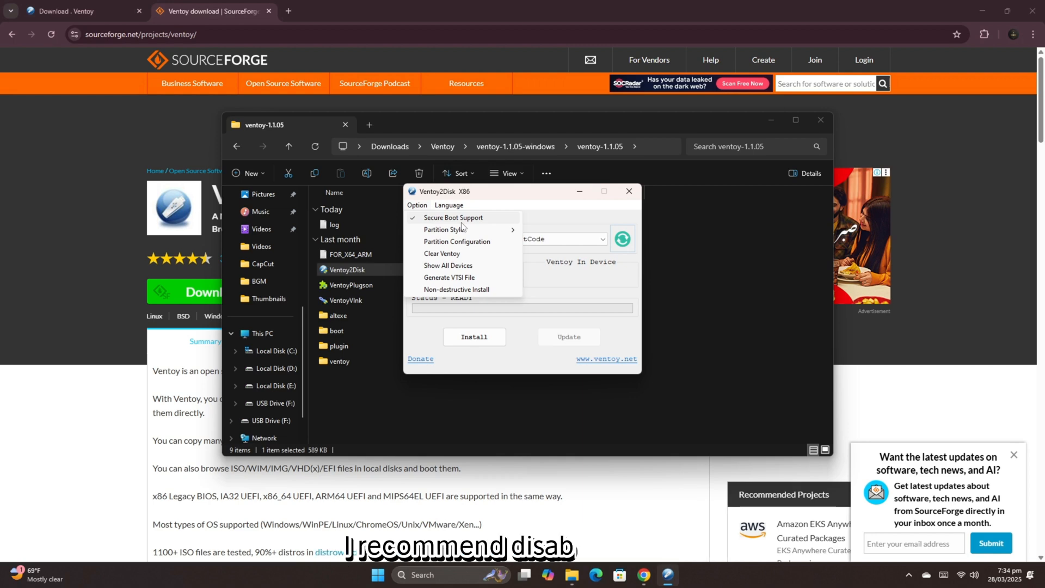
click(458, 218)
click(418, 206)
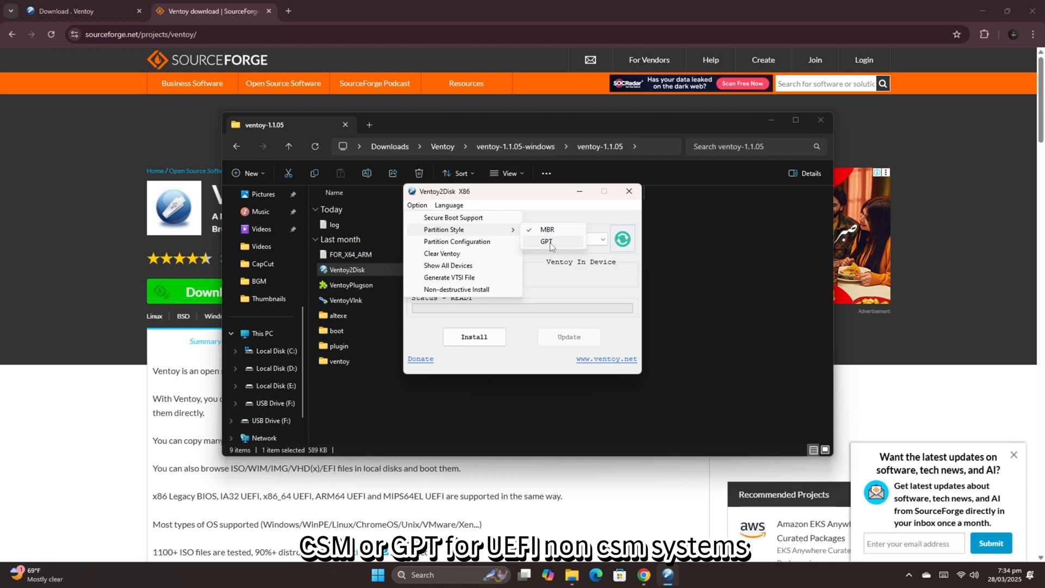
click(548, 243)
click(417, 205)
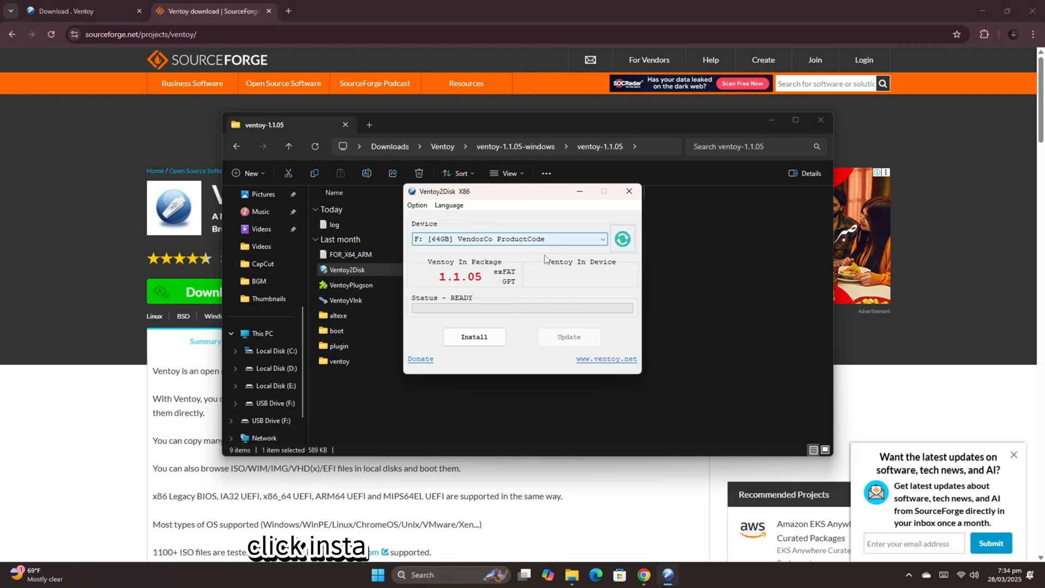
Install Ventoy 1.1.05 onto the USB drive, confirming both format warnings, then exit the installer.
click(474, 337)
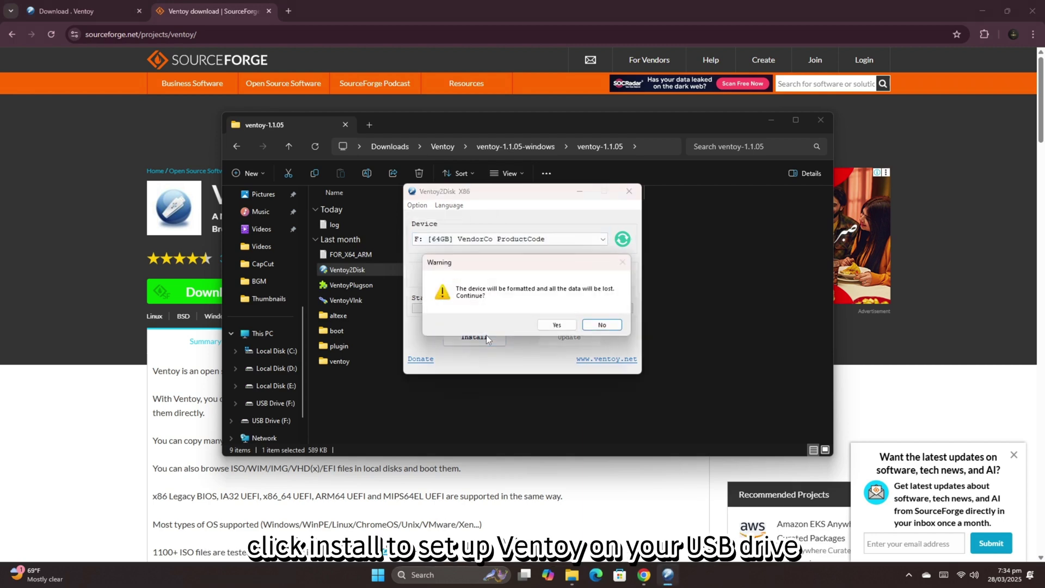
click(553, 326)
click(540, 326)
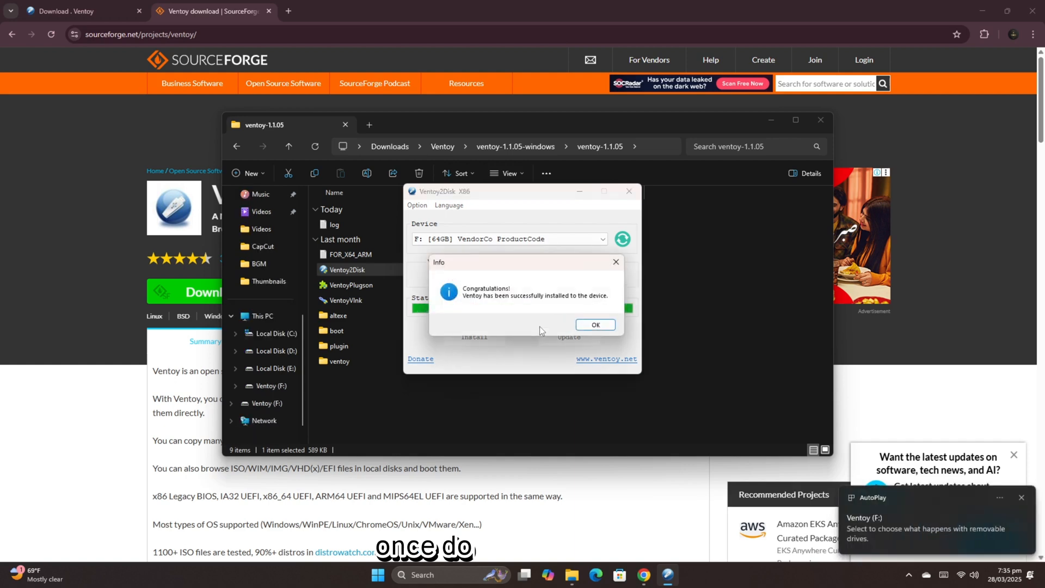
click(582, 329)
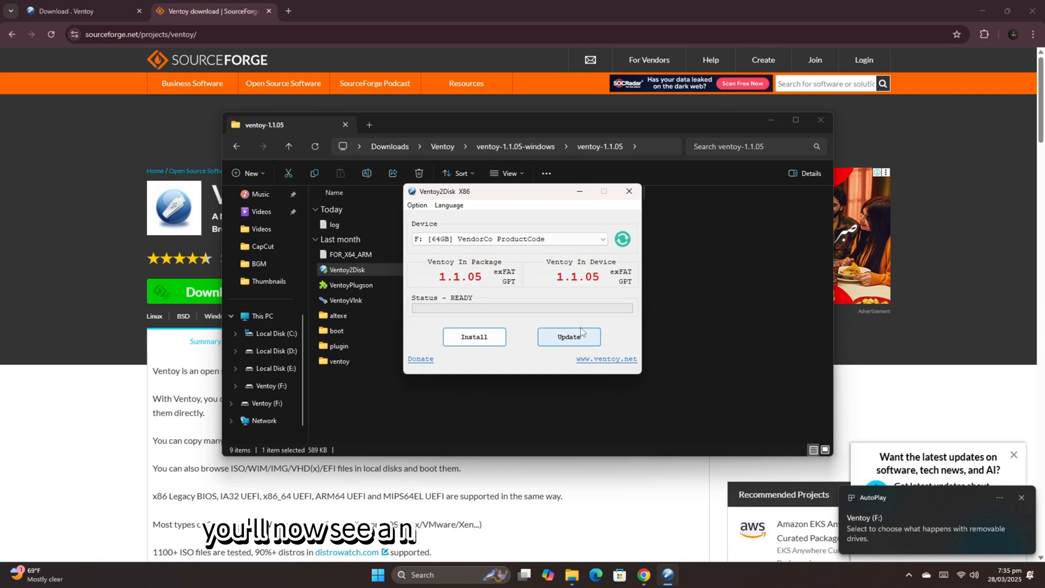
click(629, 192)
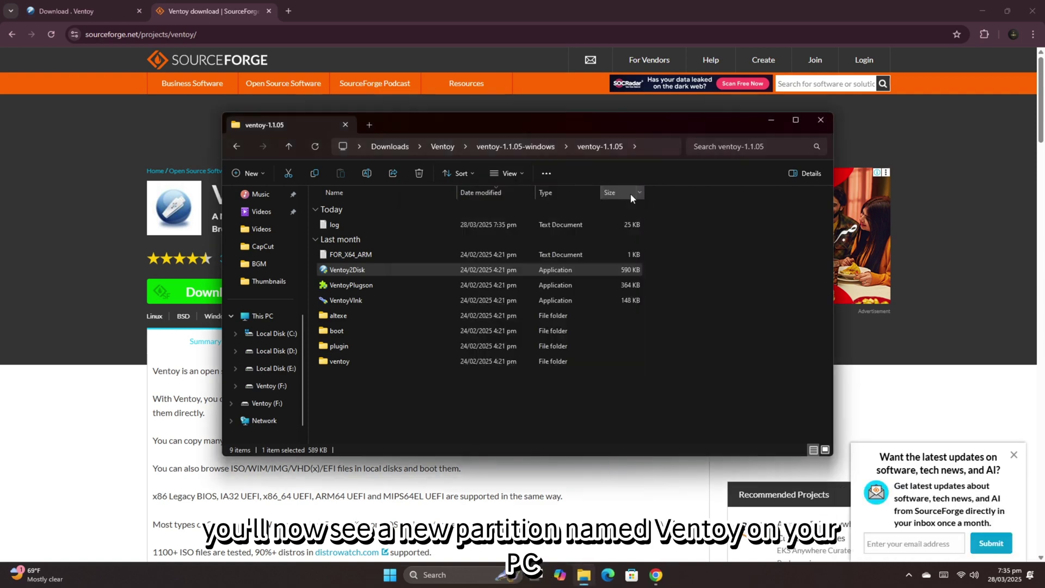
Browse from This PC to the ISO folder on Local Disk (D:).
click(823, 123)
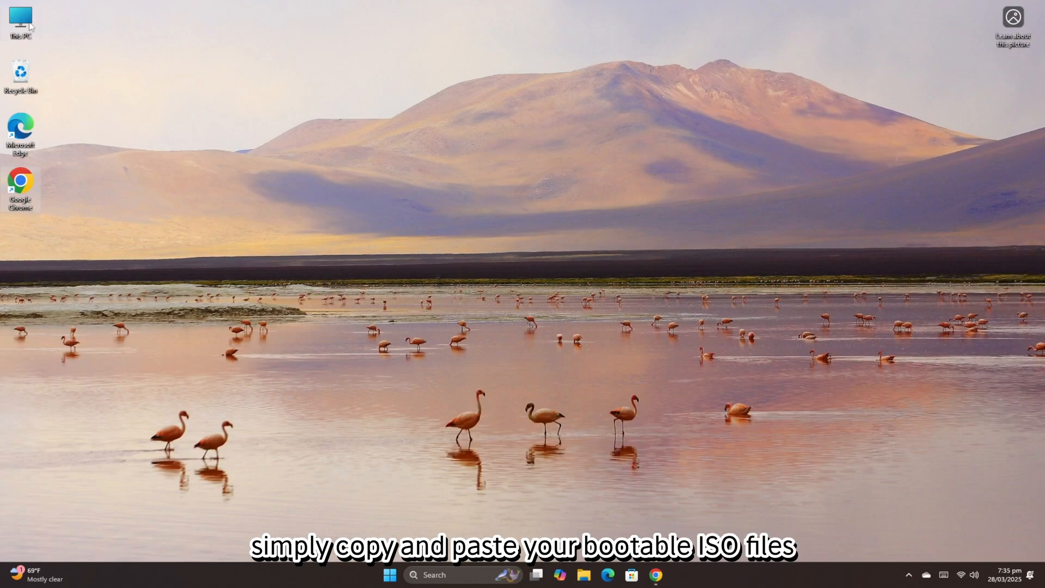
double_click(29, 27)
double_click(518, 211)
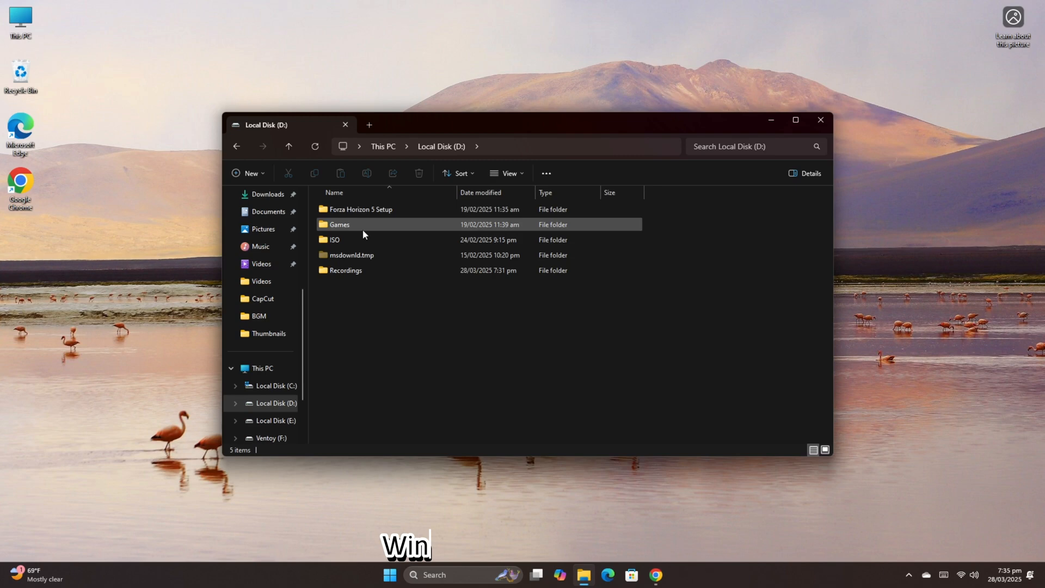
double_click(343, 240)
Copy the Windows 10 and Windows 11 ISO images onto the Ventoy (F:) drive.
drag(347, 287, 373, 238)
right_click(370, 236)
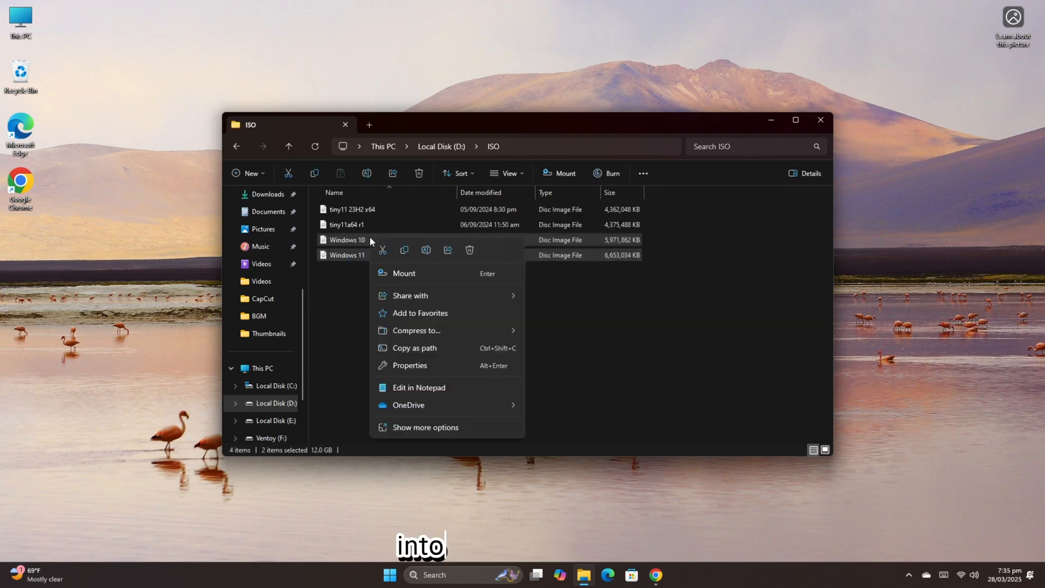
click(273, 360)
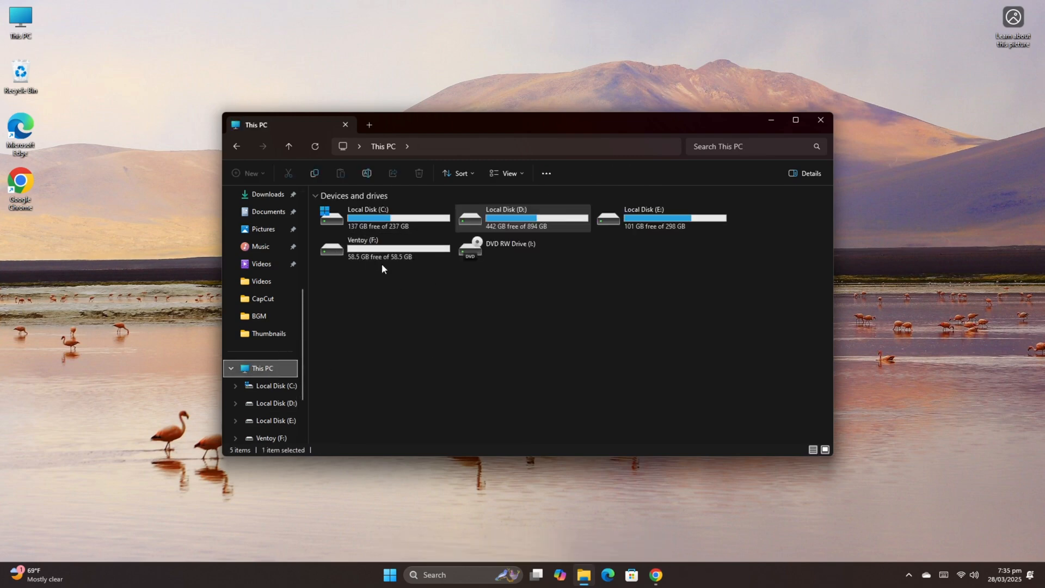
double_click(382, 268)
right_click(454, 281)
key(Escape)
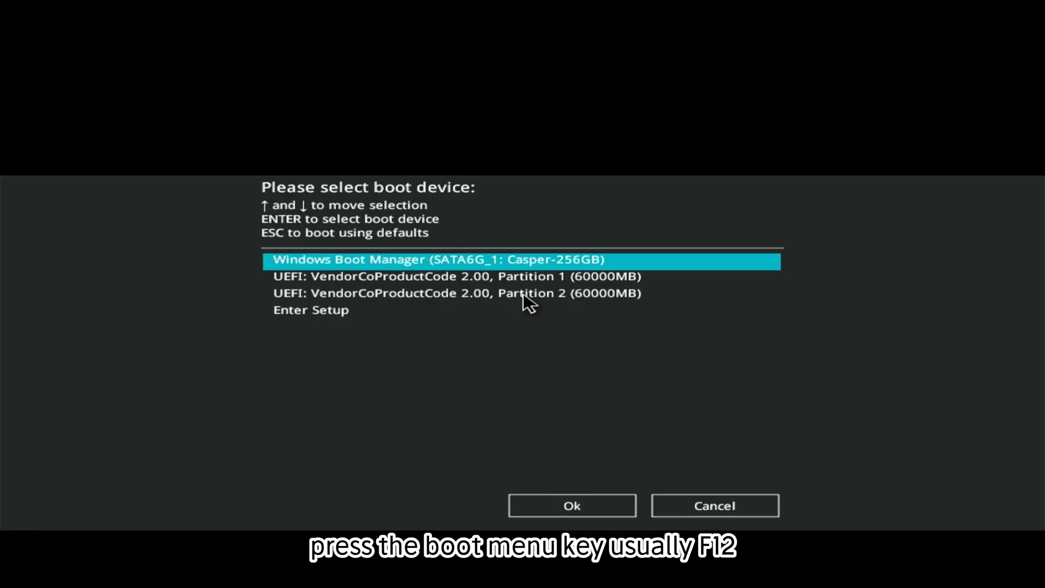
Boot from the UEFI USB partition and start Windows 11.iso in wimboot mode.
click(523, 295)
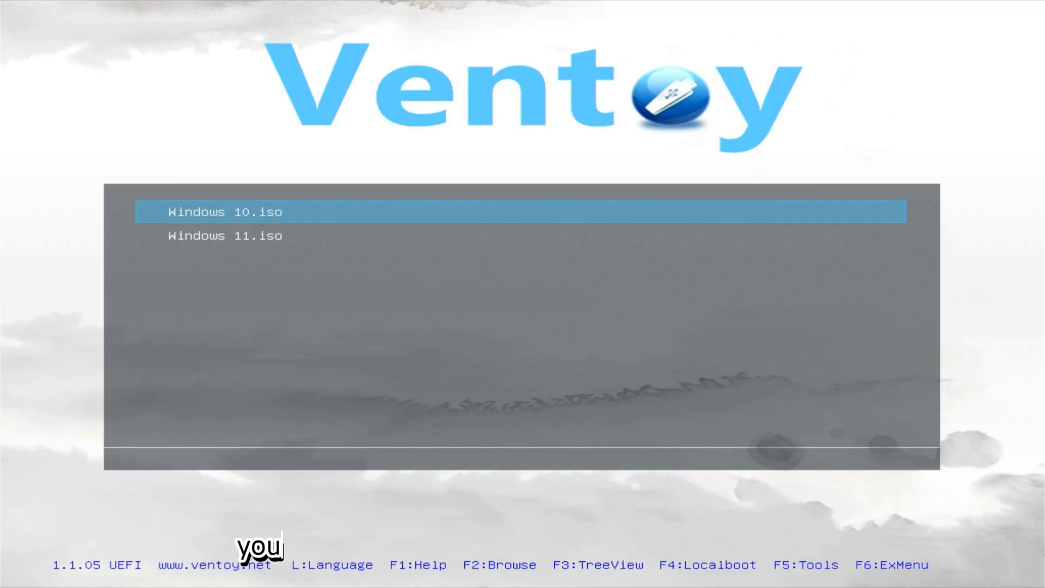
key(Down)
key(Return)
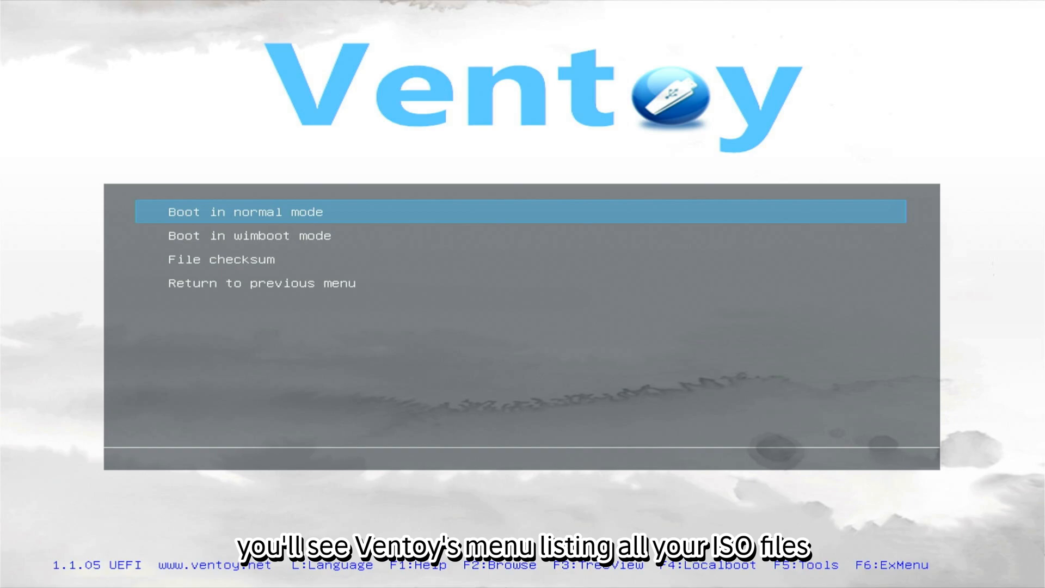
key(Down)
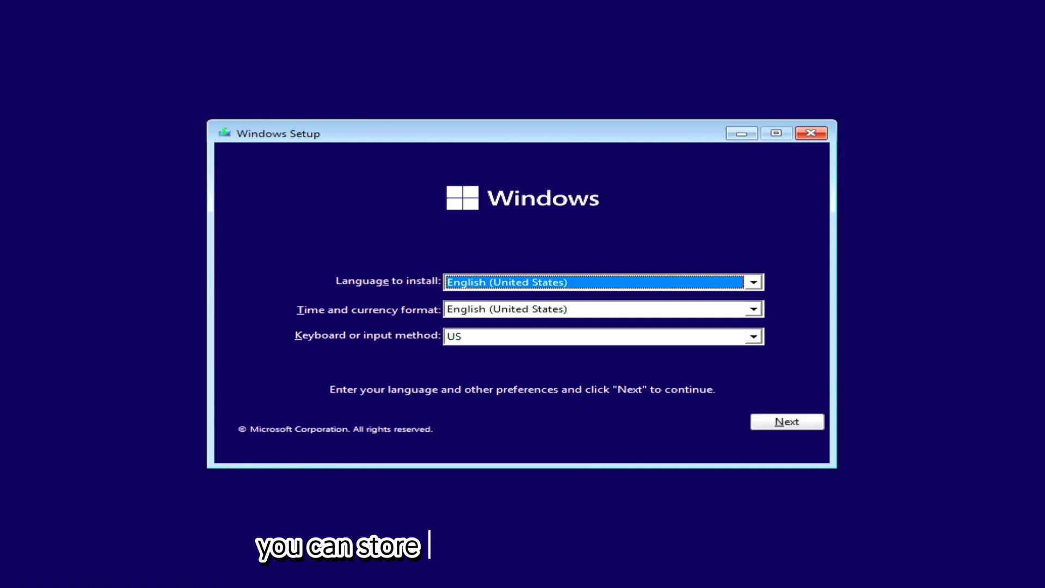
Accept the default language settings and continue to the Windows install screen.
key(Tab)
key(Tab)
key(Tab)
key(Return)
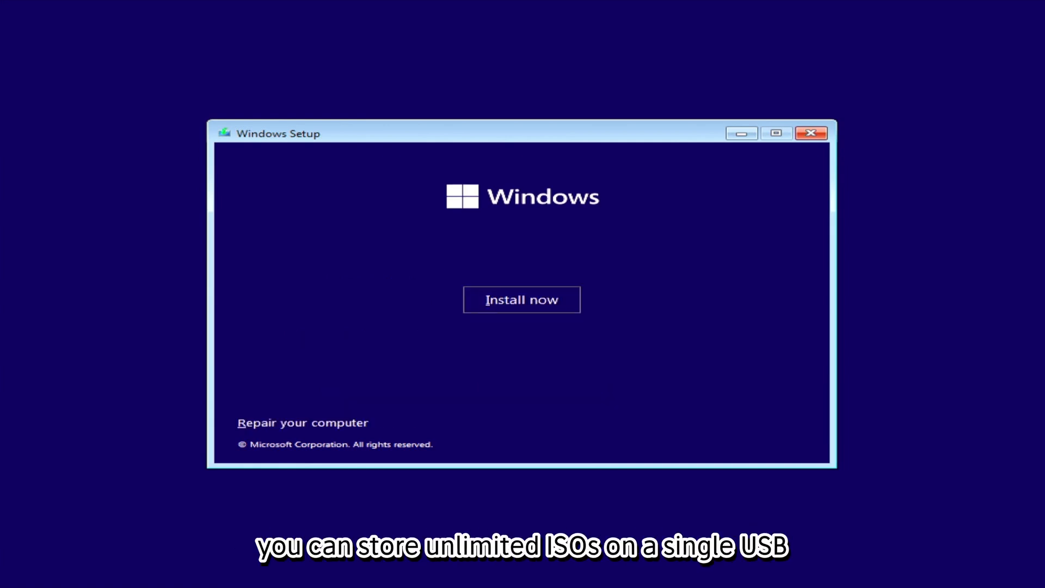